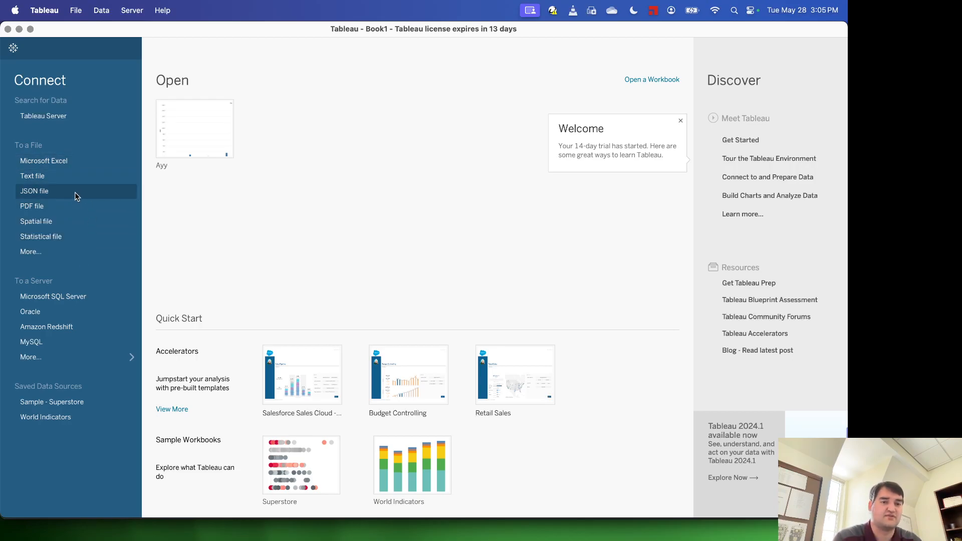
Step: Review the file types available when connecting to other kinds of files, and close the file chooser without opening anything
left_click(35, 251)
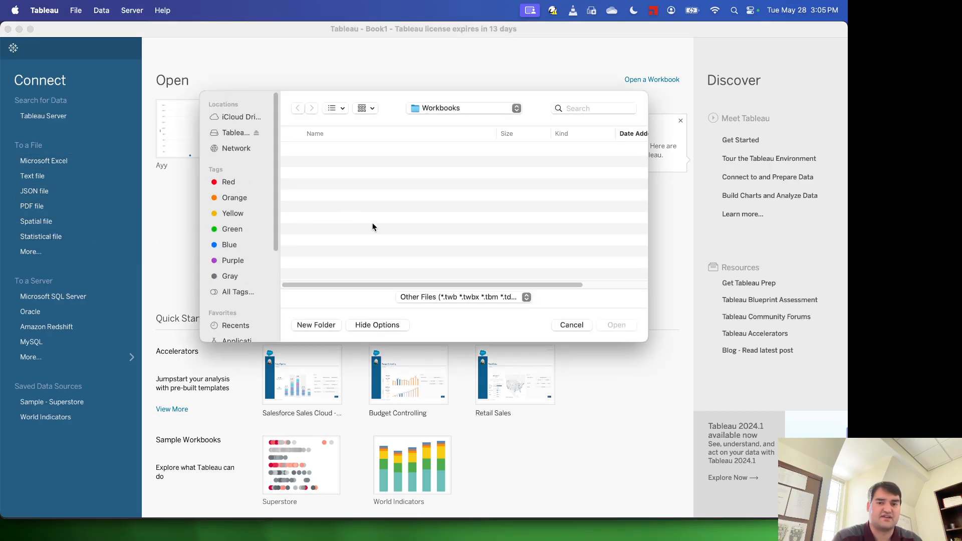
left_click(511, 297)
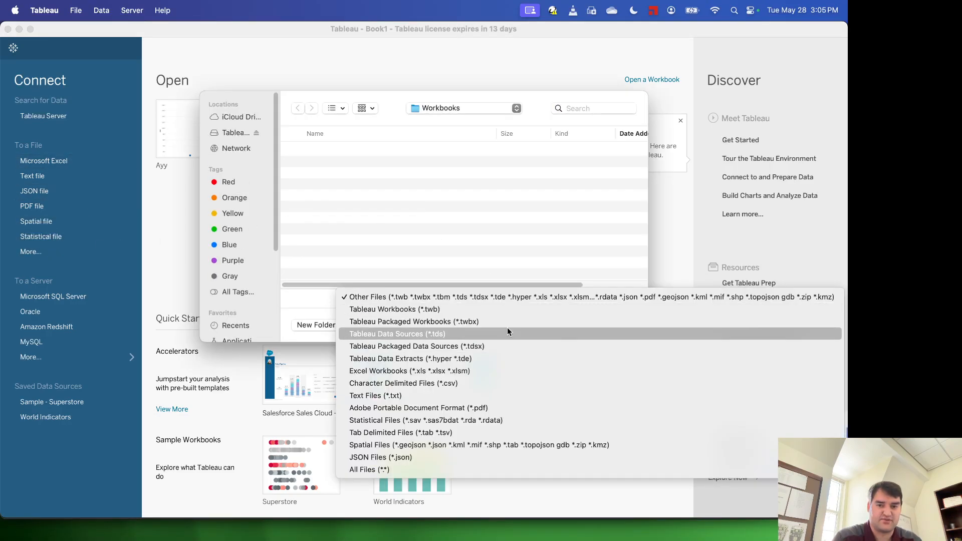
left_click(313, 309)
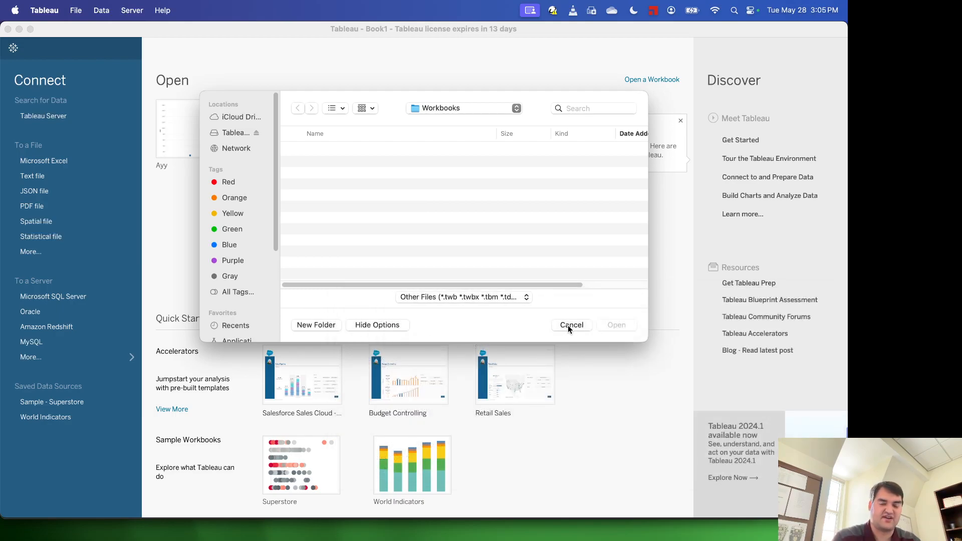
left_click(568, 326)
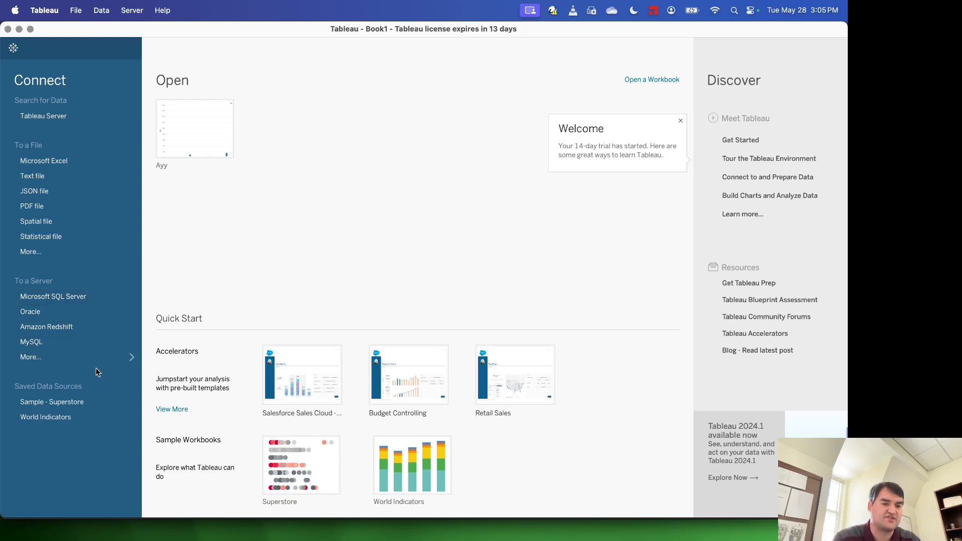
Step: Connect to the saved World Indicators data source and add a blank worksheet
left_click(74, 421)
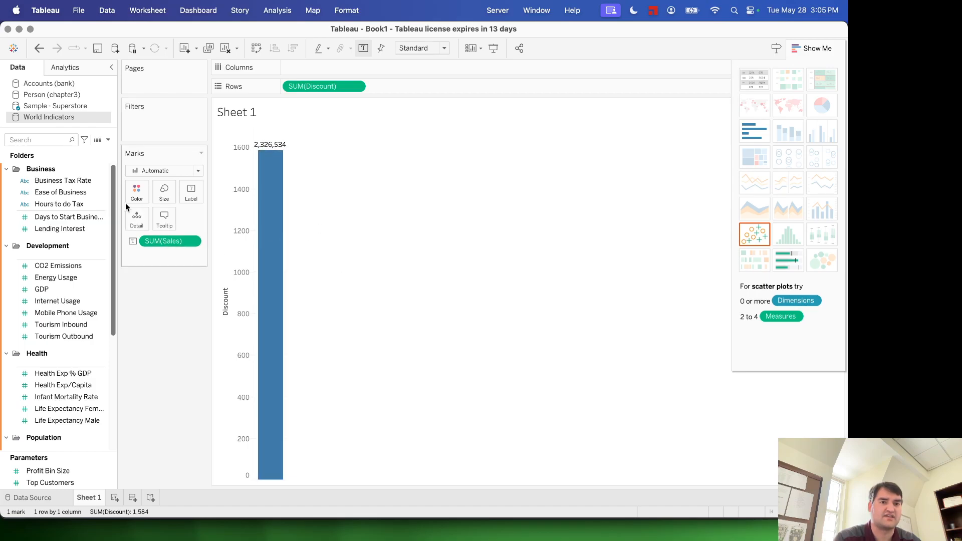
left_click(114, 498)
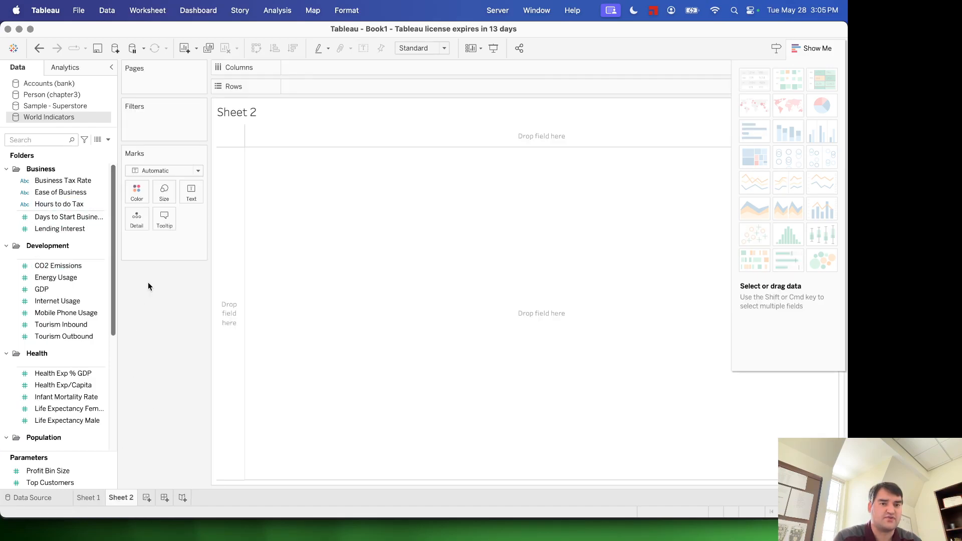
Step: Open the World Indicators data source page and examine the columns of its data table through to Year
double_click(64, 116)
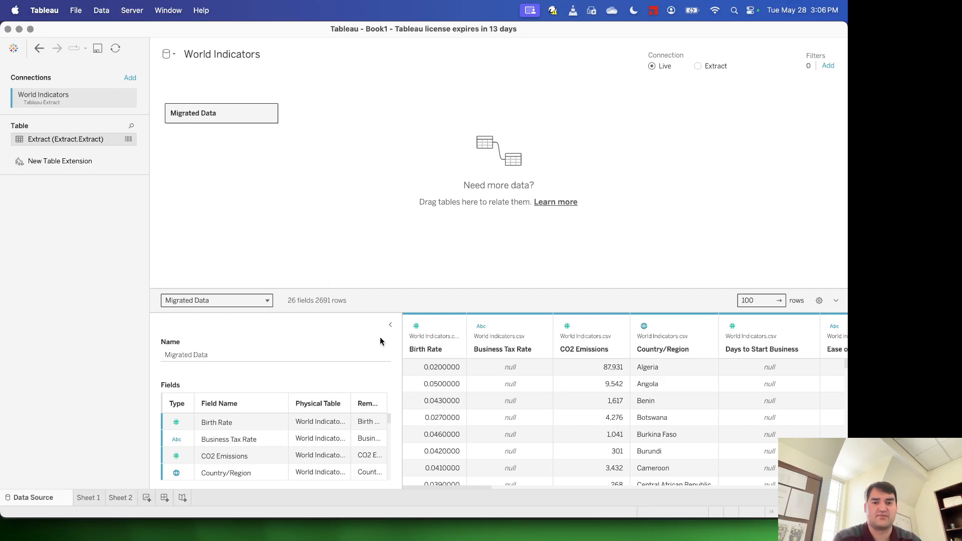
scroll(491, 374, "right", 15)
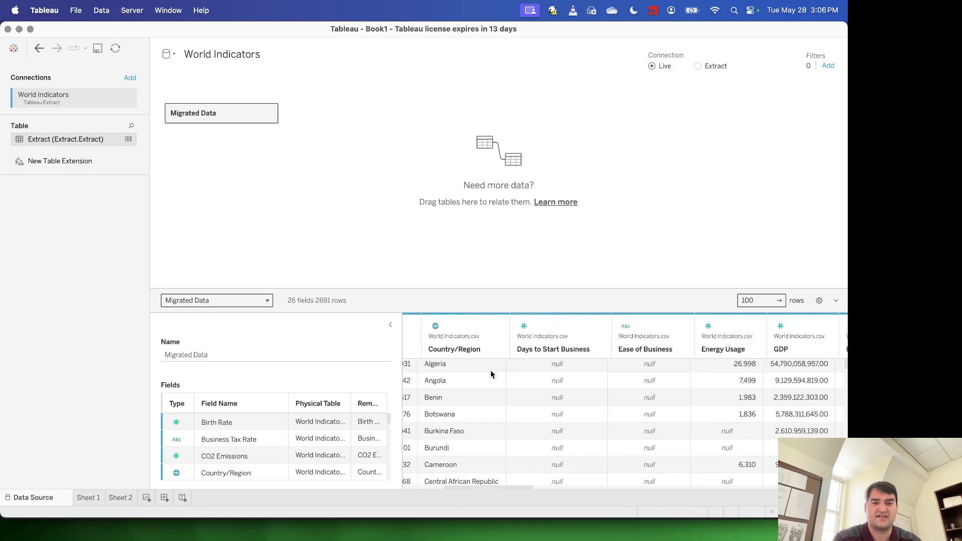
scroll(491, 373, "right", 15)
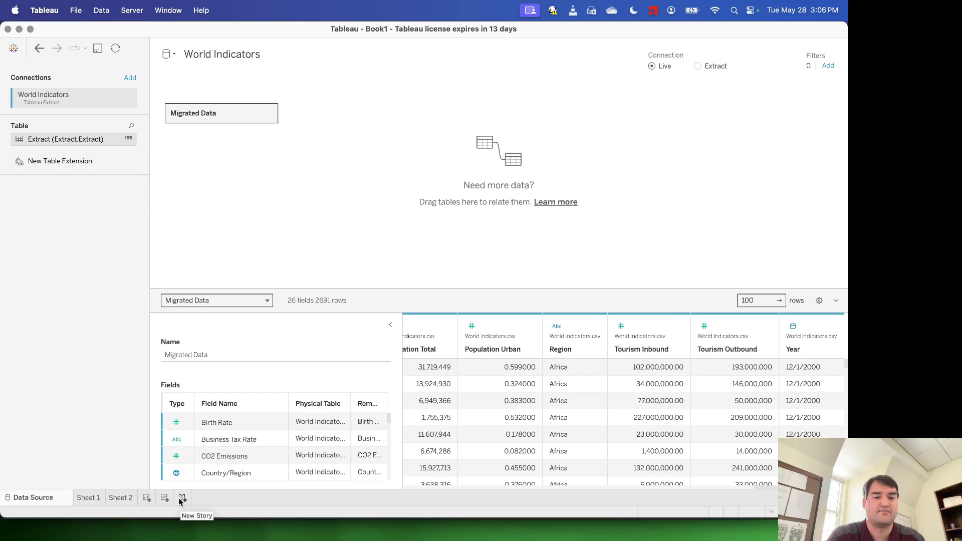
Step: Add another worksheet to the workbook and rename it Test
left_click(146, 500)
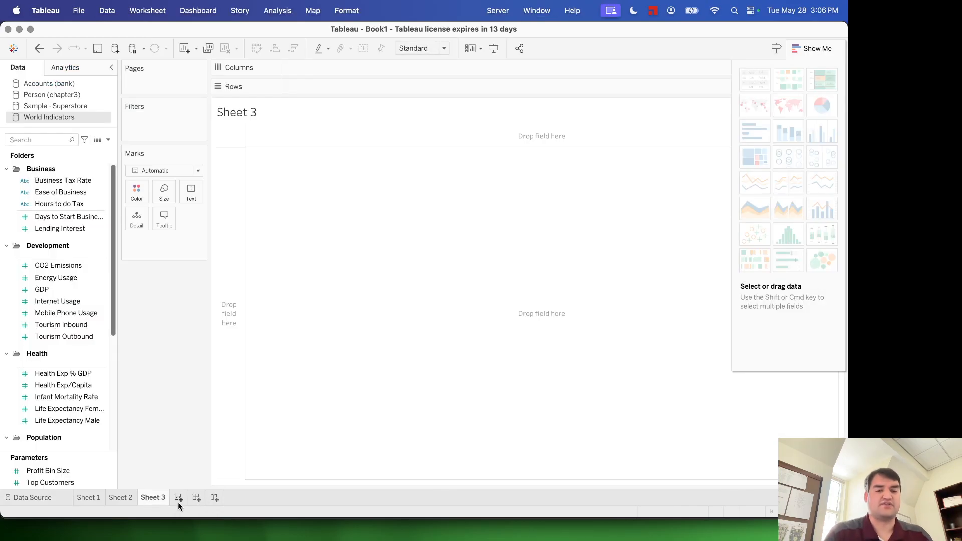
double_click(152, 498)
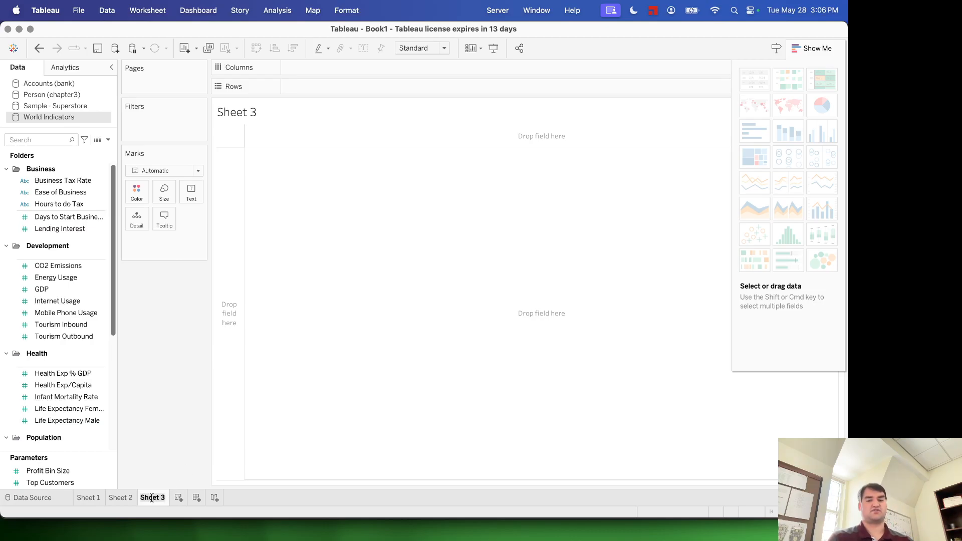
type("Test")
key("Return")
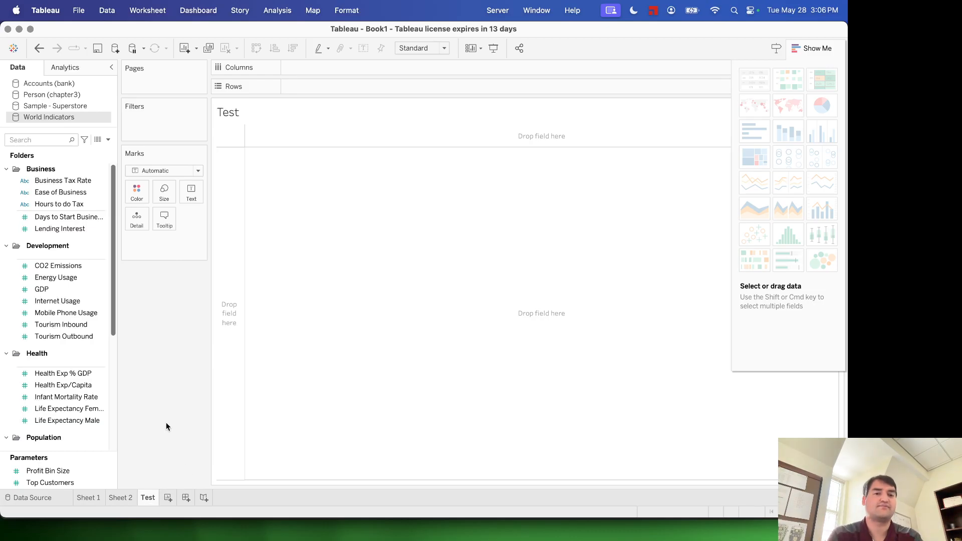
Step: Examine the World Indicators field folders, comparing the text fields with the numeric fields in the Business folder
scroll(73, 233, "down", 4)
left_click(74, 236)
scroll(74, 232, "down", 4)
scroll(74, 232, "up", 7)
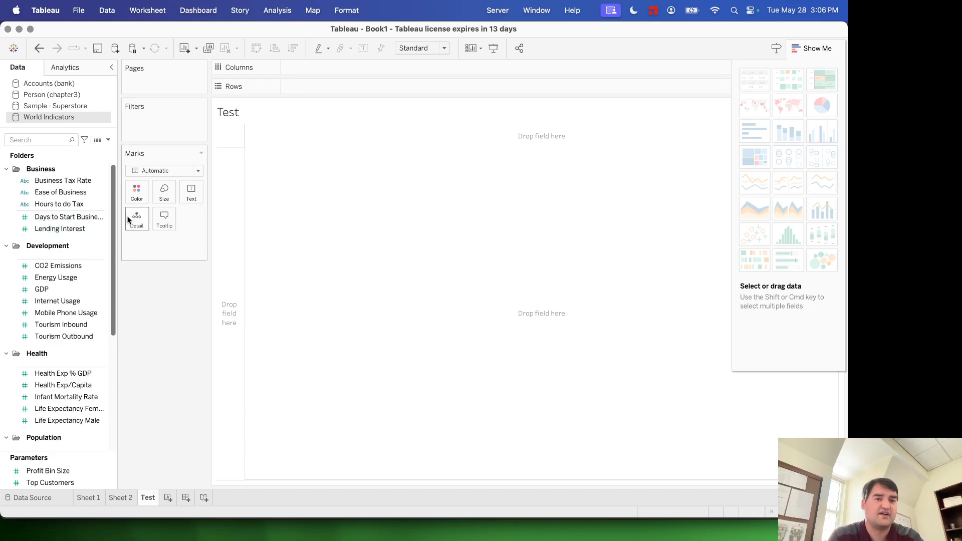
left_click(99, 195)
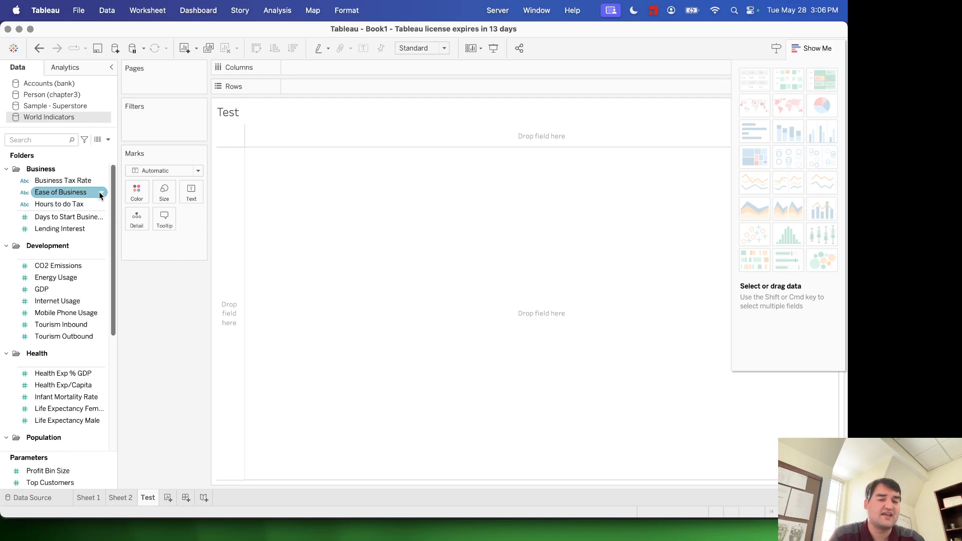
left_click(74, 182)
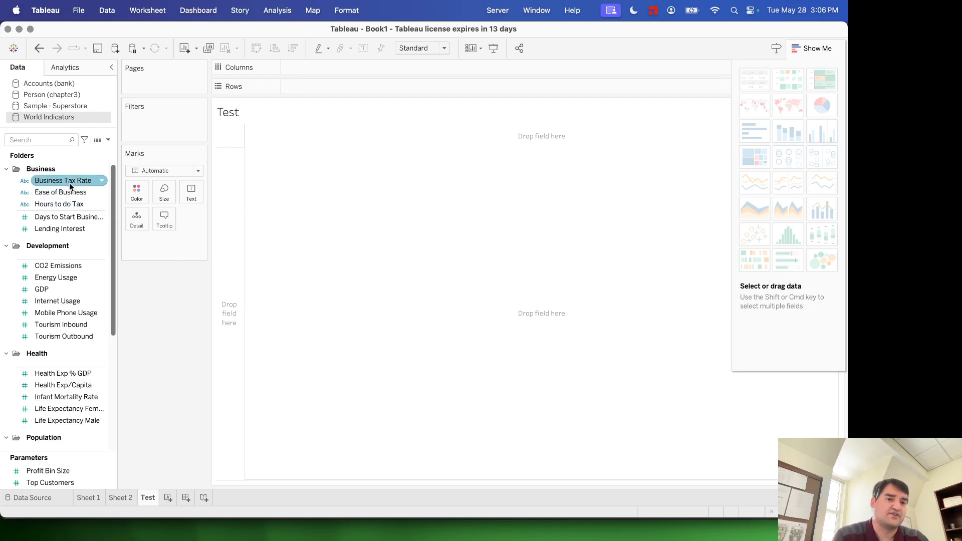
left_click(26, 203)
left_click(30, 192)
left_click(49, 204)
left_click(52, 220)
left_click(49, 230)
left_click(30, 219)
left_click(43, 228)
left_click(37, 221)
left_click(39, 229)
left_click(38, 220)
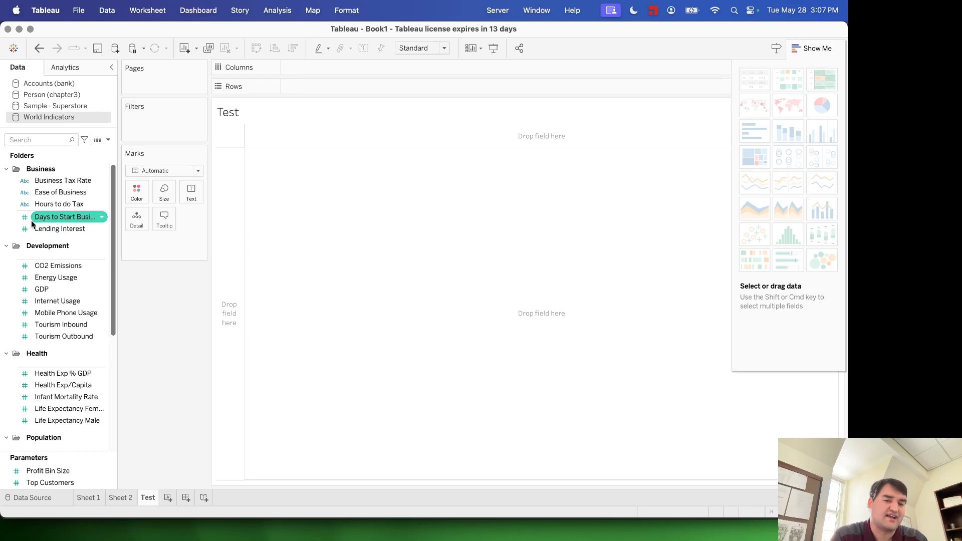
left_click(46, 230)
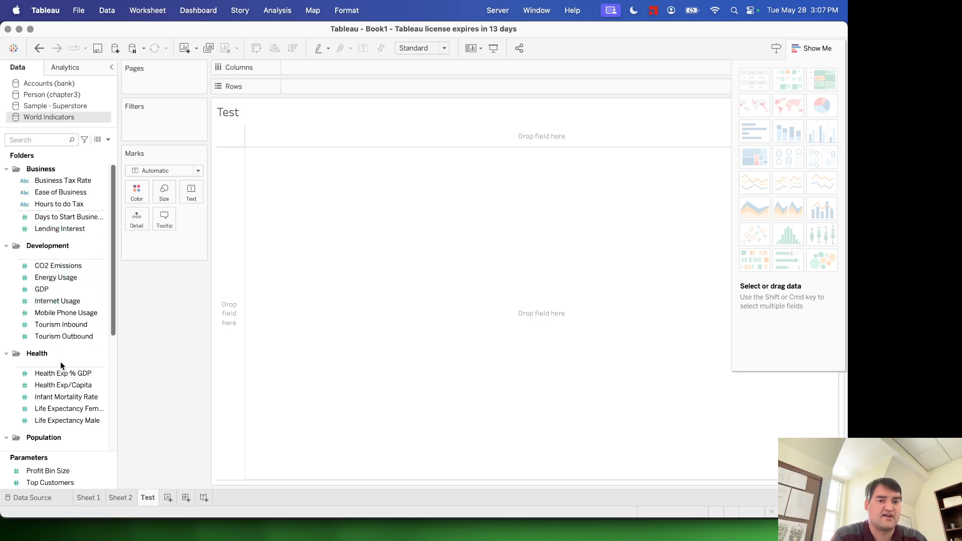
Step: Place the Country/Region field in the empty Test view to plot the countries as symbols on a map
scroll(66, 327, "down", 3)
scroll(67, 327, "down", 4)
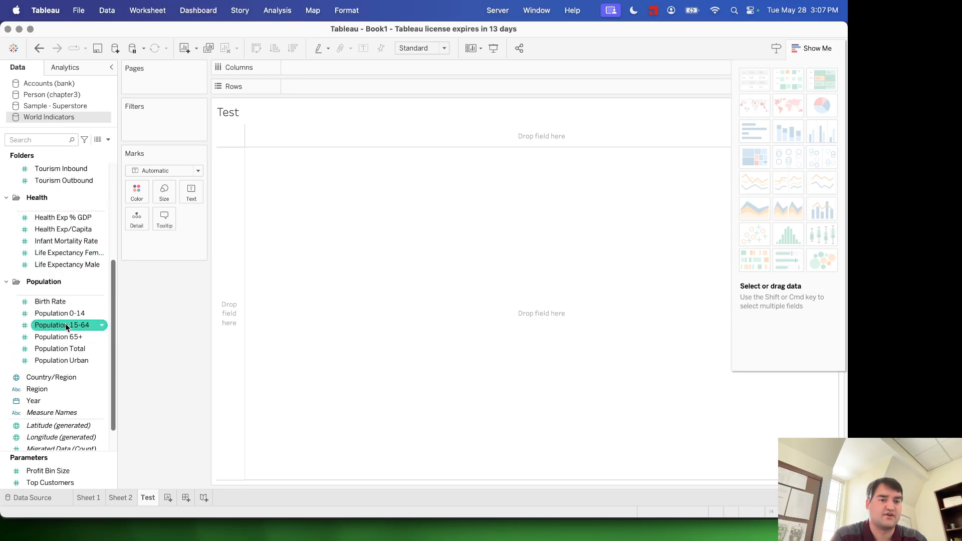
scroll(75, 325, "up", 7)
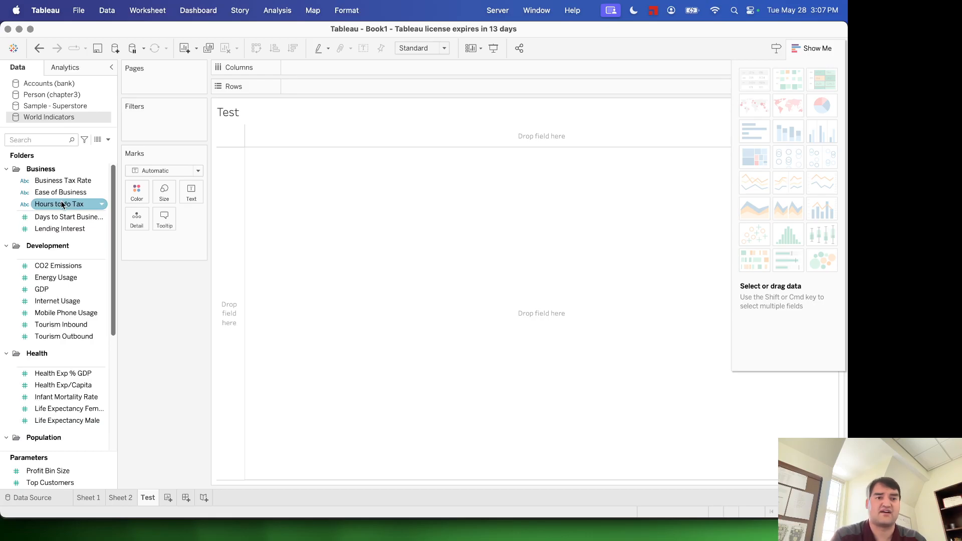
scroll(75, 200, "down", 2)
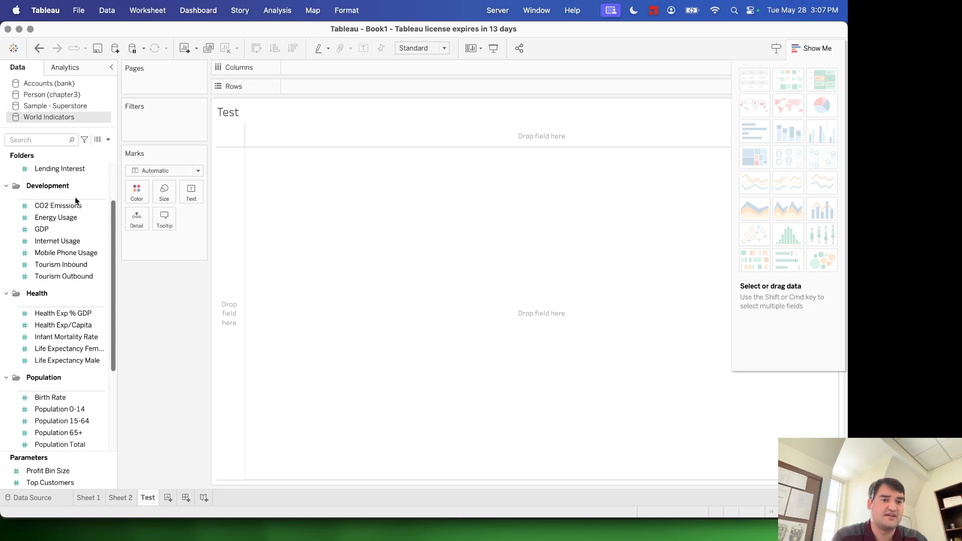
scroll(76, 200, "down", 5)
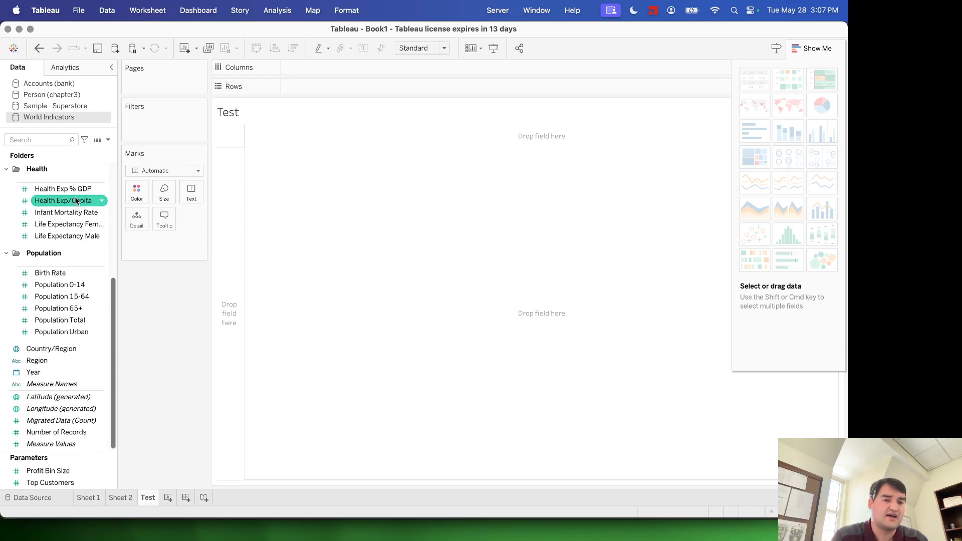
left_click(54, 347)
mouse_move(55, 349)
left_mouse_down()
mouse_move(78, 351)
mouse_move(57, 350)
left_mouse_up()
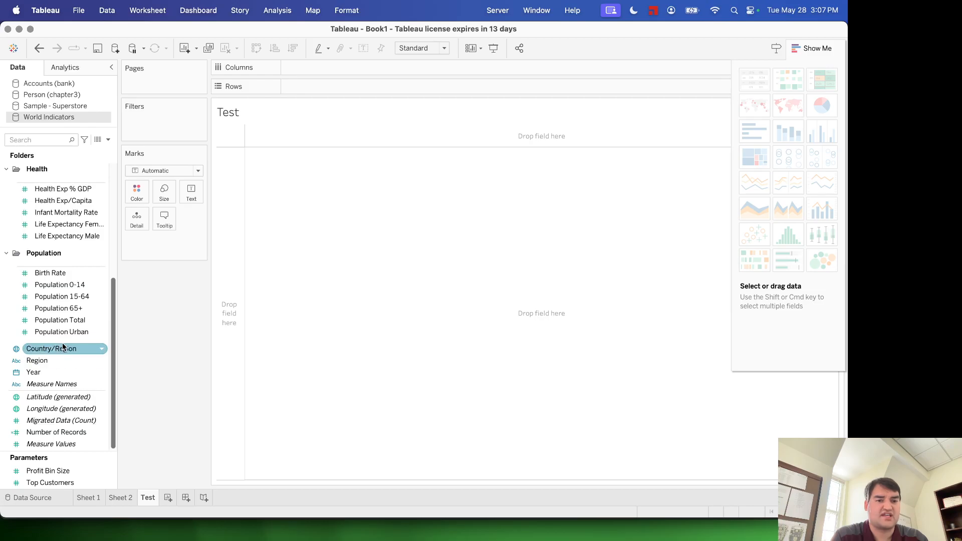
left_click_drag(59, 349, 430, 226)
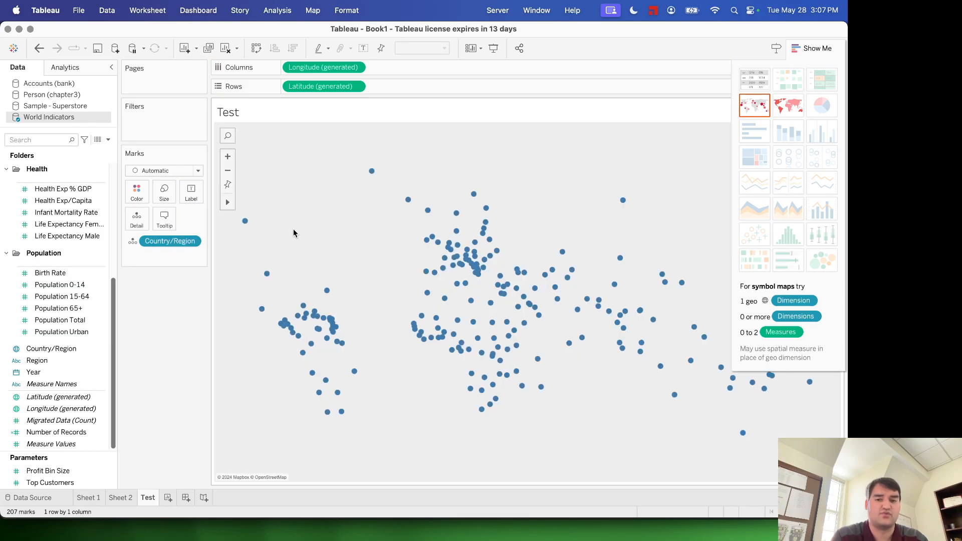
Step: Add the CO2 Emissions measure to the map so that it sizes the country symbols
scroll(59, 340, "up", 2)
scroll(60, 340, "up", 4)
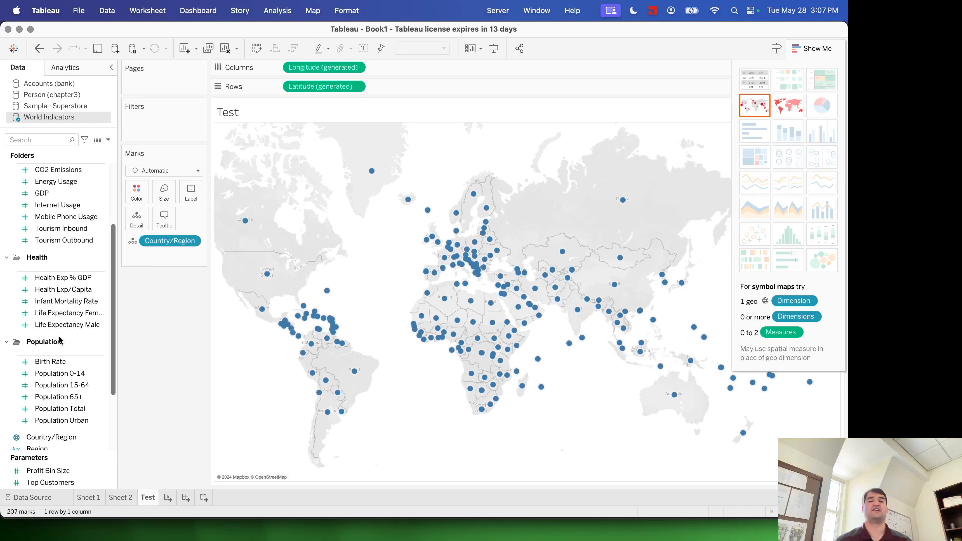
scroll(59, 341, "down", 6)
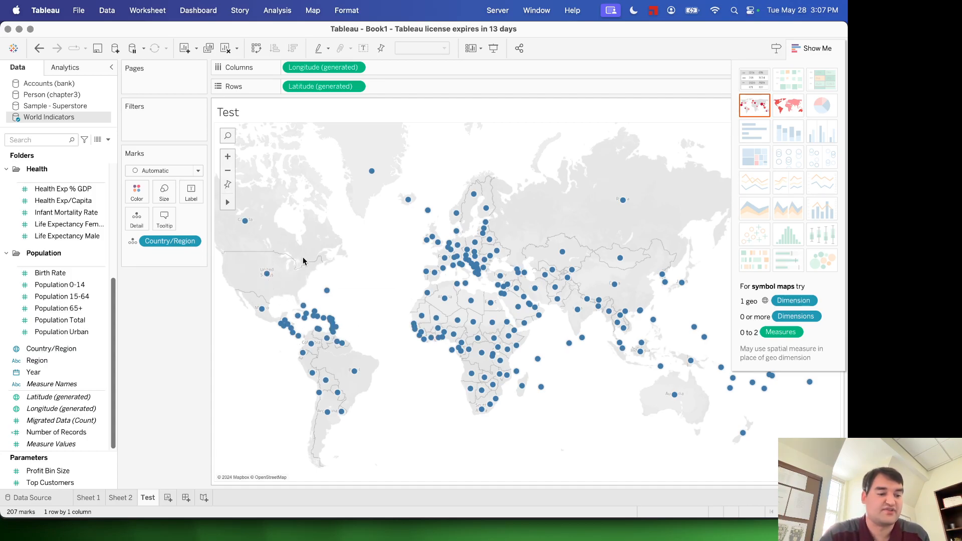
scroll(303, 259, "up", 3)
scroll(53, 296, "up", 4)
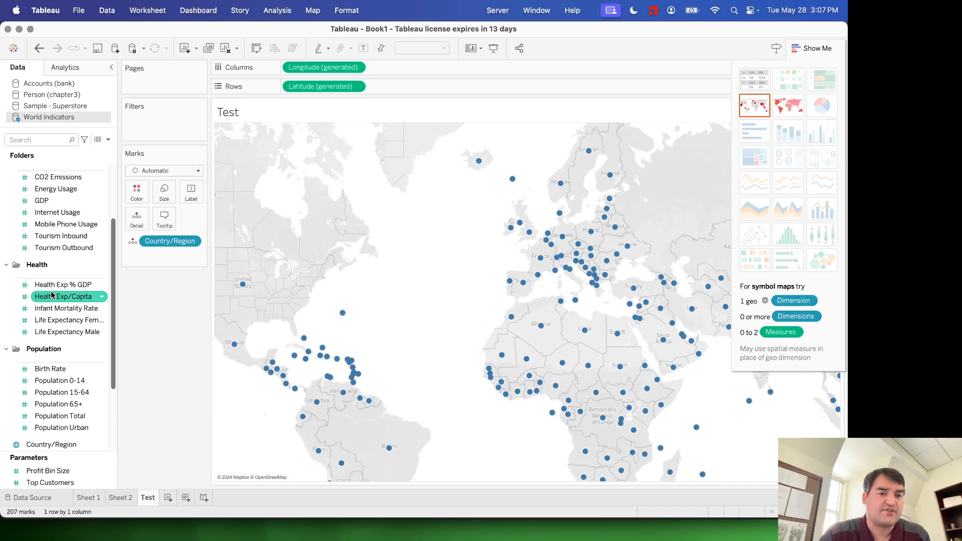
scroll(52, 296, "up", 3)
scroll(52, 295, "down", 4)
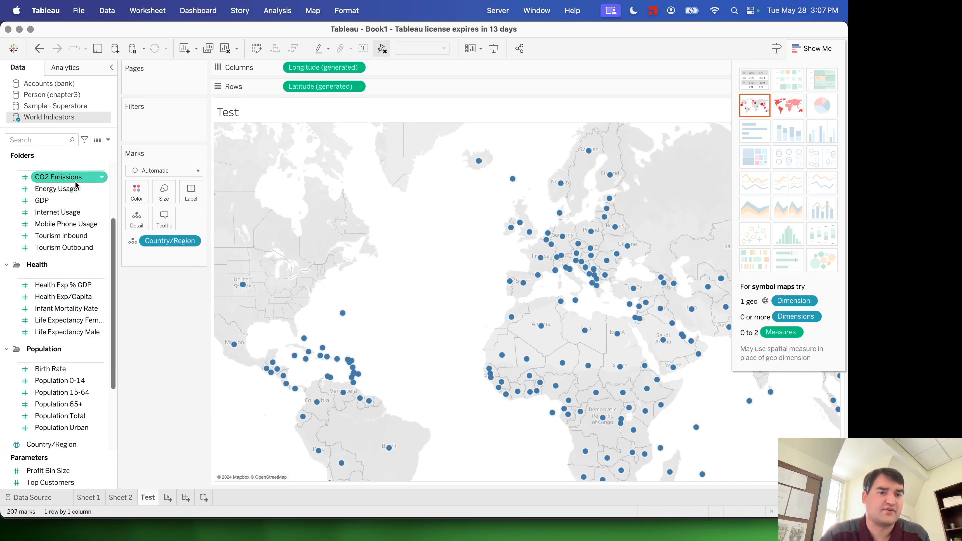
left_click_drag(74, 191, 449, 239)
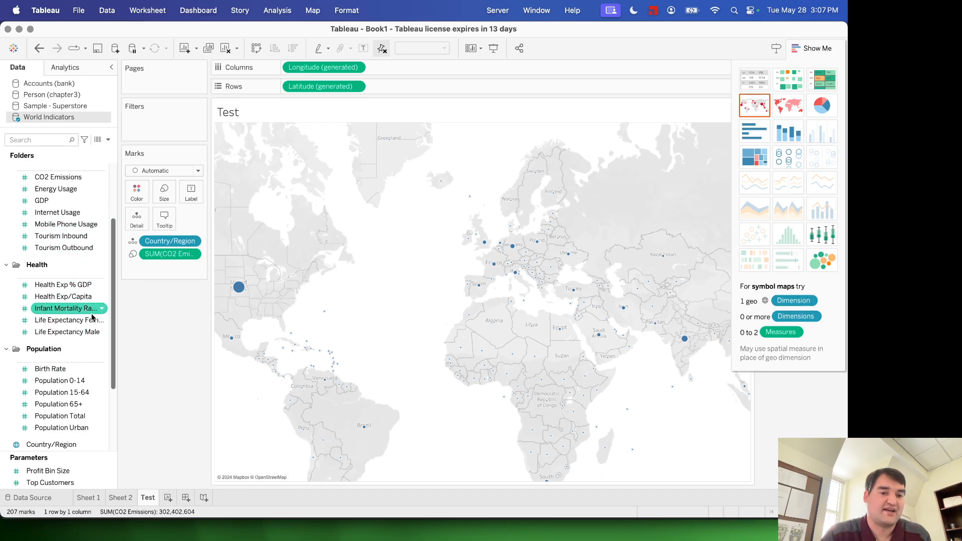
Step: Try CO2 Emissions on Columns, and move it to Rows beside the generated latitude
scroll(92, 317, "down", 4)
scroll(92, 317, "up", 8)
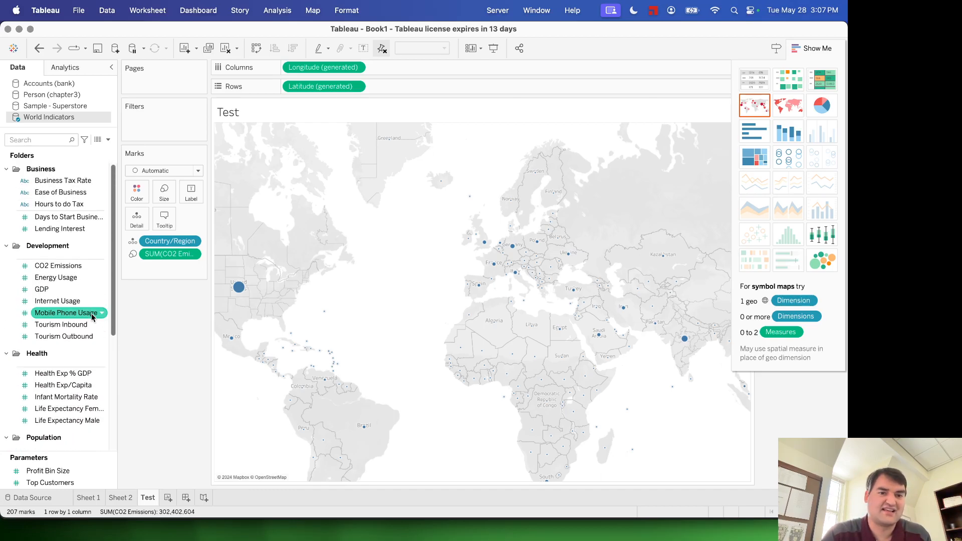
left_click_drag(73, 271, 462, 73)
left_click_drag(454, 67, 401, 90)
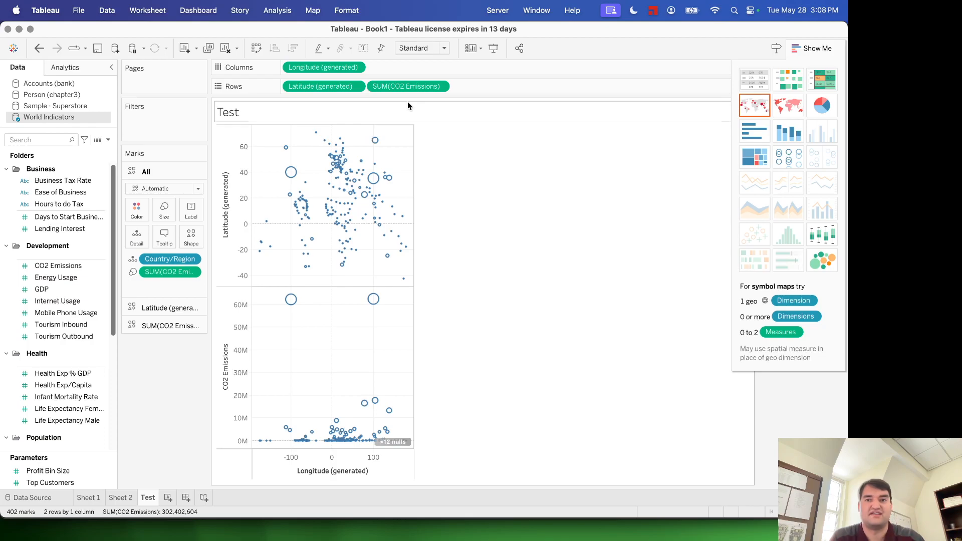
Step: Convert the view to a filled map coloured by CO2 Emissions and change the measure's aggregation to Average
left_click(784, 104)
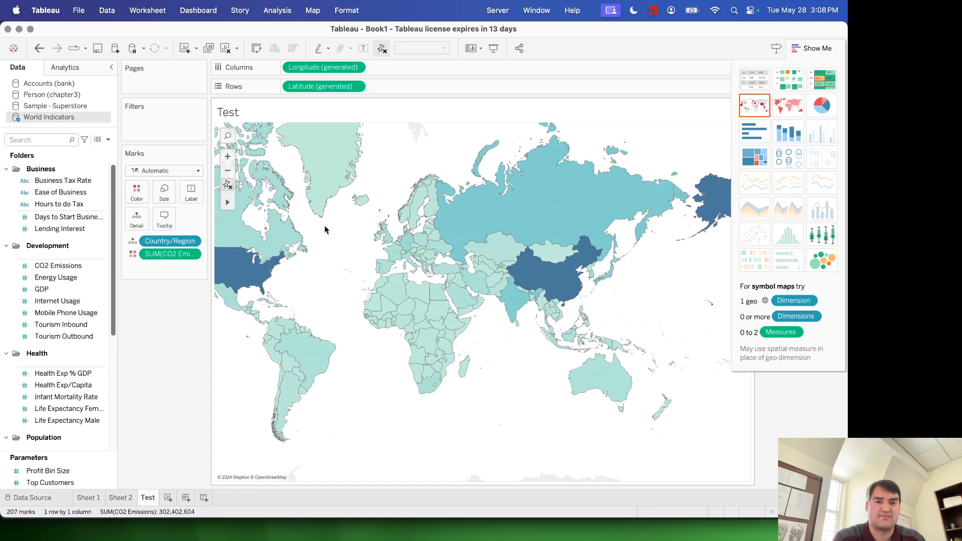
mouse_move(249, 267)
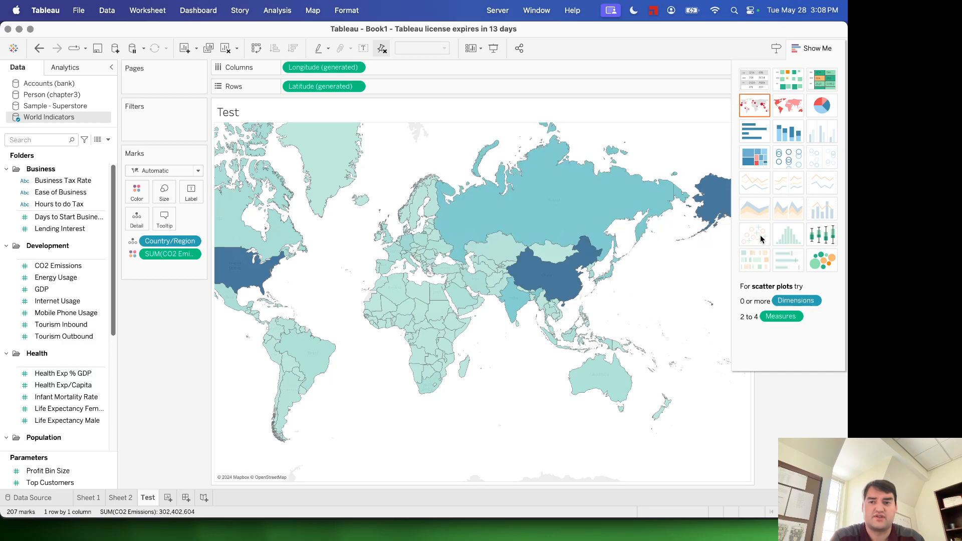
left_click(191, 255)
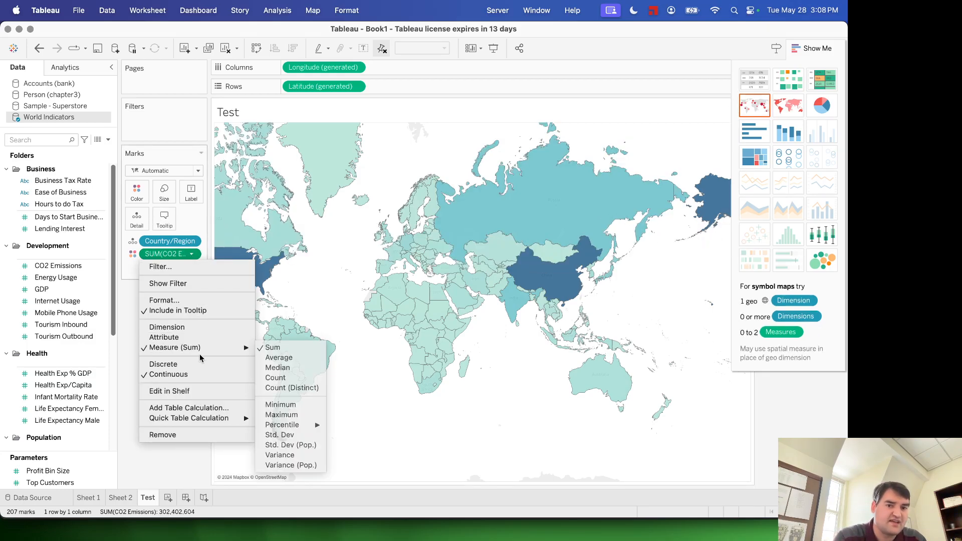
mouse_move(206, 350)
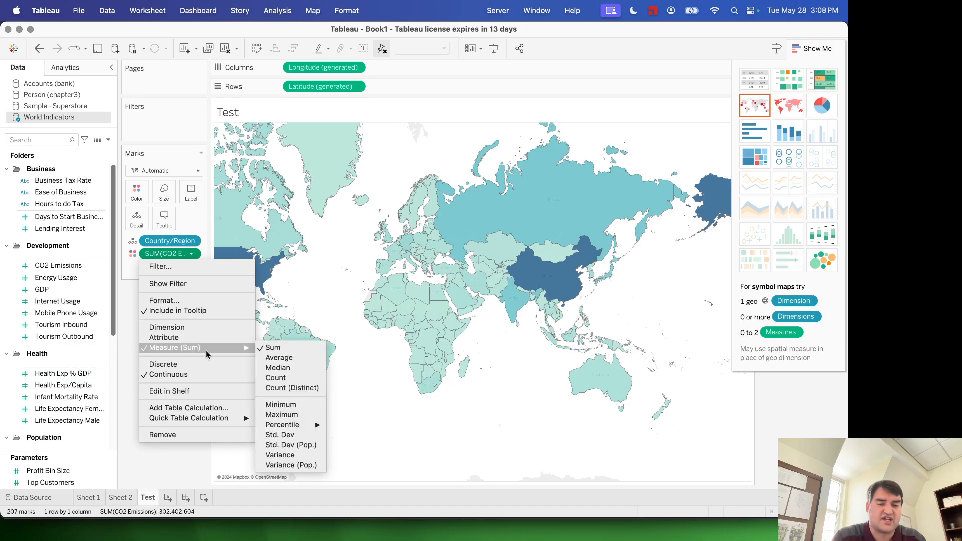
left_click(278, 359)
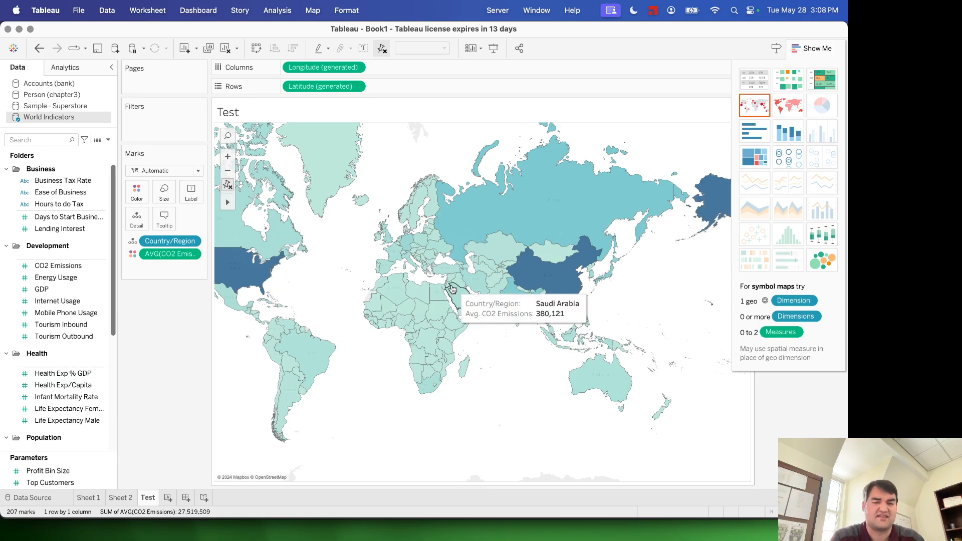
Step: Change the colour palette for average CO2 Emissions on the filled map to Orange
left_click(140, 190)
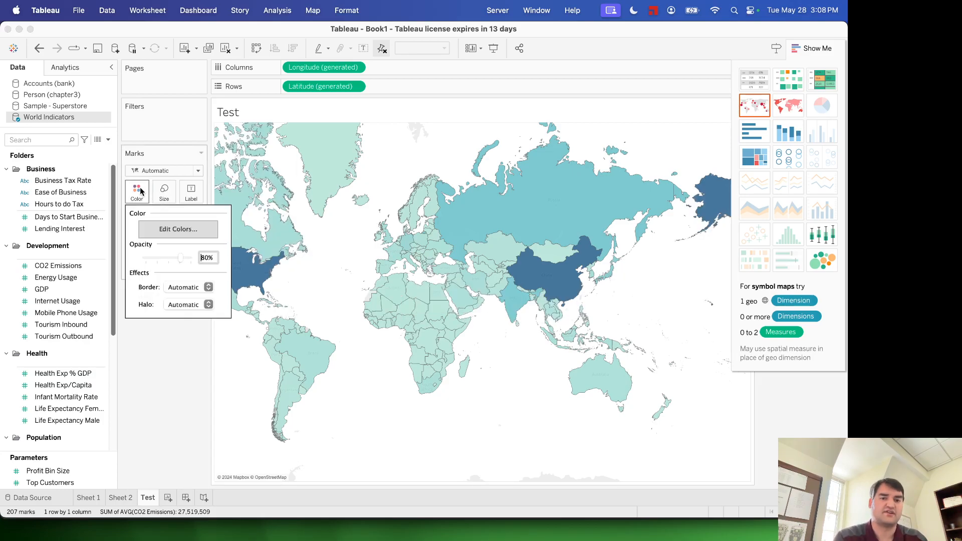
left_click(177, 230)
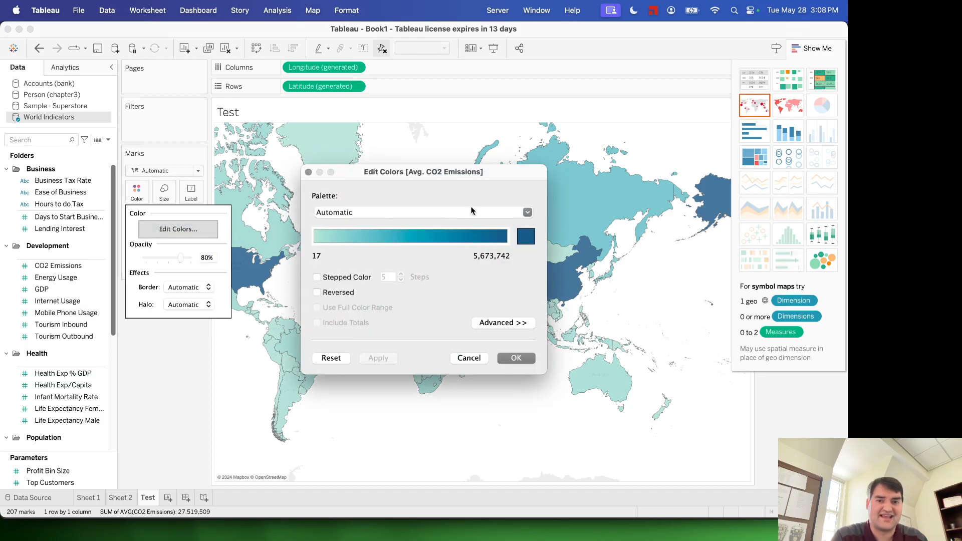
left_click(527, 213)
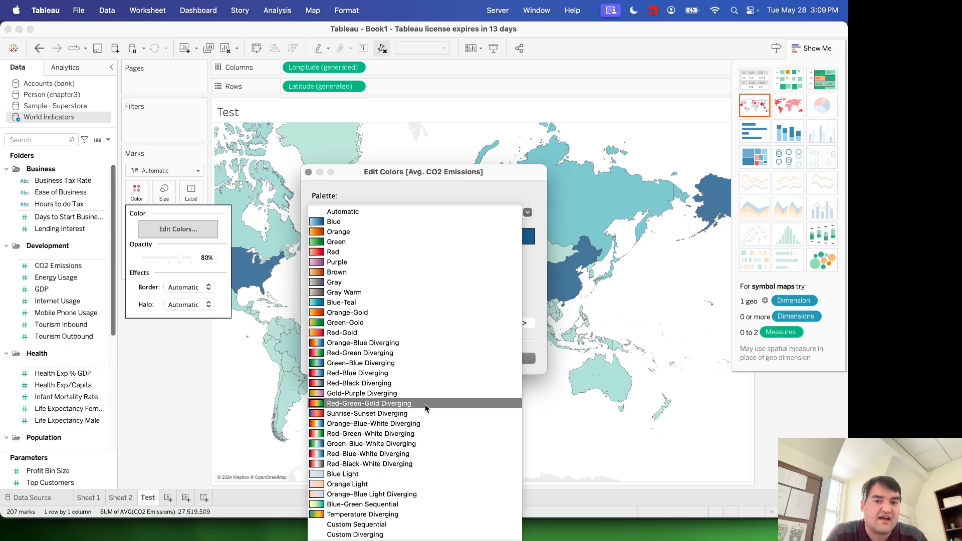
left_click(423, 232)
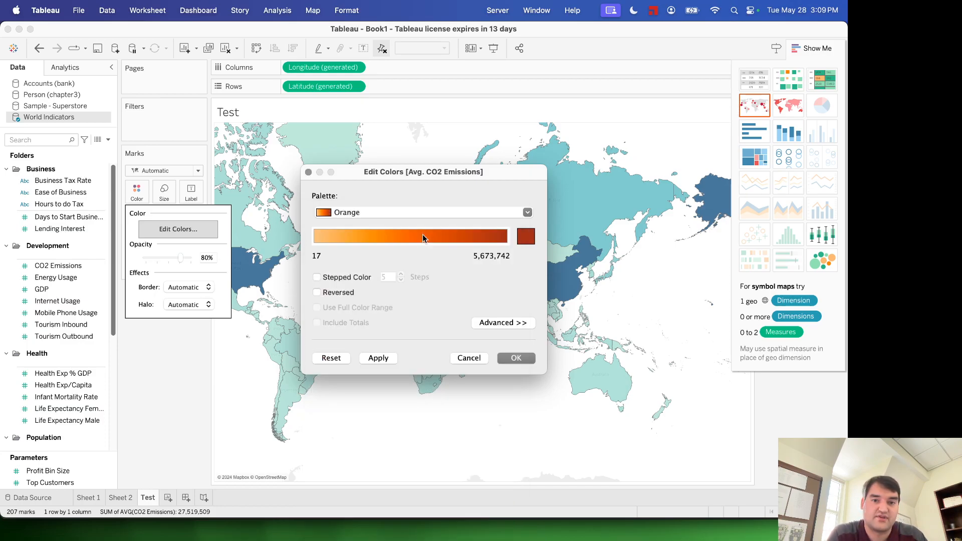
left_click(520, 359)
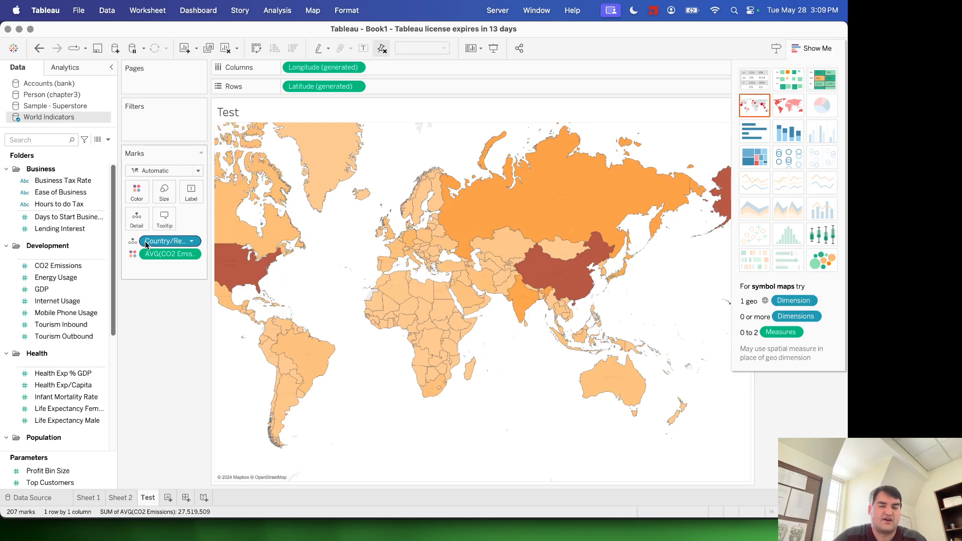
Step: Try the average CO2 Emissions by country as a heat map, and switch the view to a highlight table
left_click(790, 83)
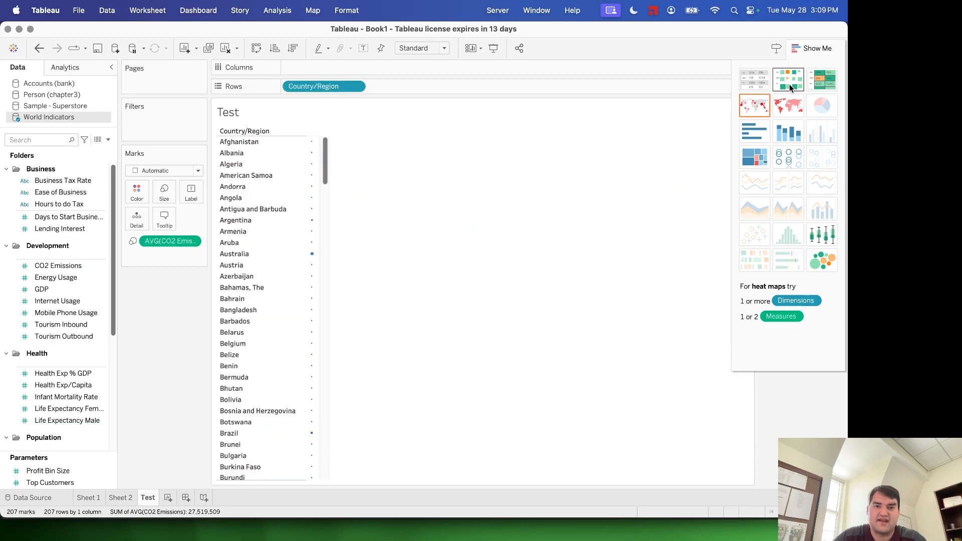
left_click(827, 84)
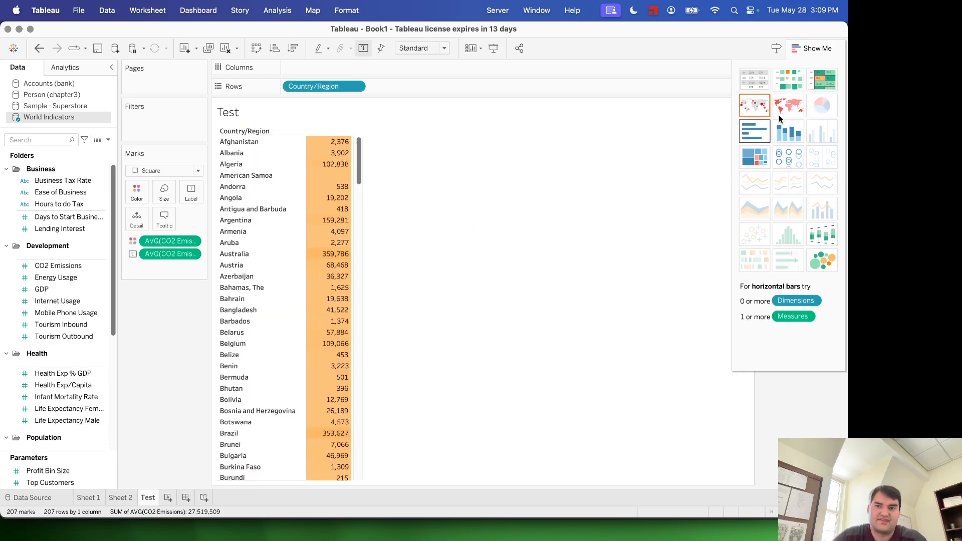